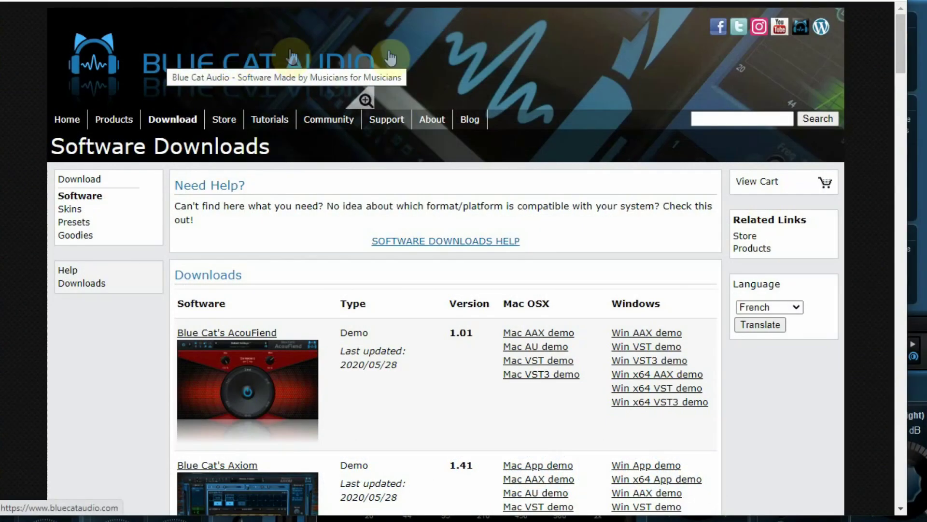
Scroll to the end of the Downloads list and download Blue Cat's Freeware Plug-ins Pack II.
{"action": "scroll", "coordinate": [901, 44], "scroll_direction": "down", "scroll_amount": 1}
{"action": "left_click_drag", "start_coordinate": [901, 44], "coordinate": [915, 496]}
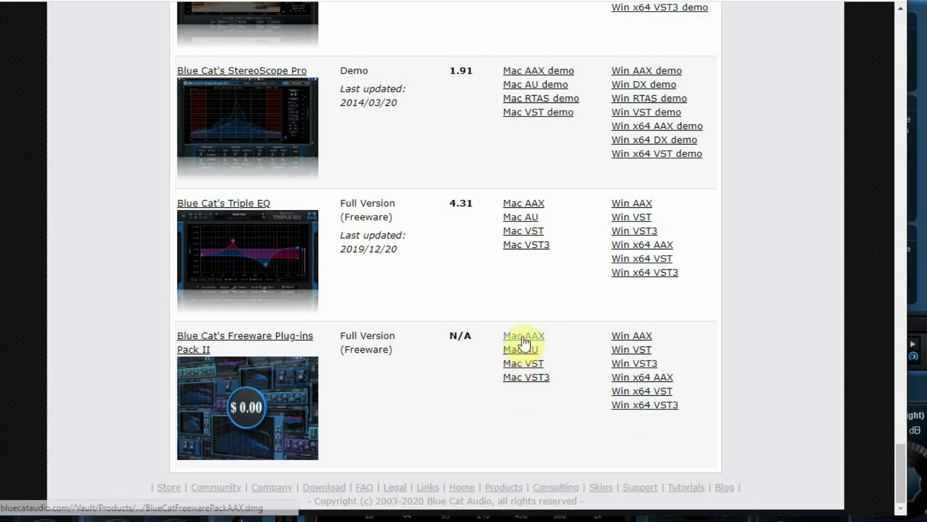
{"action": "left_click", "coordinate": [631, 334]}
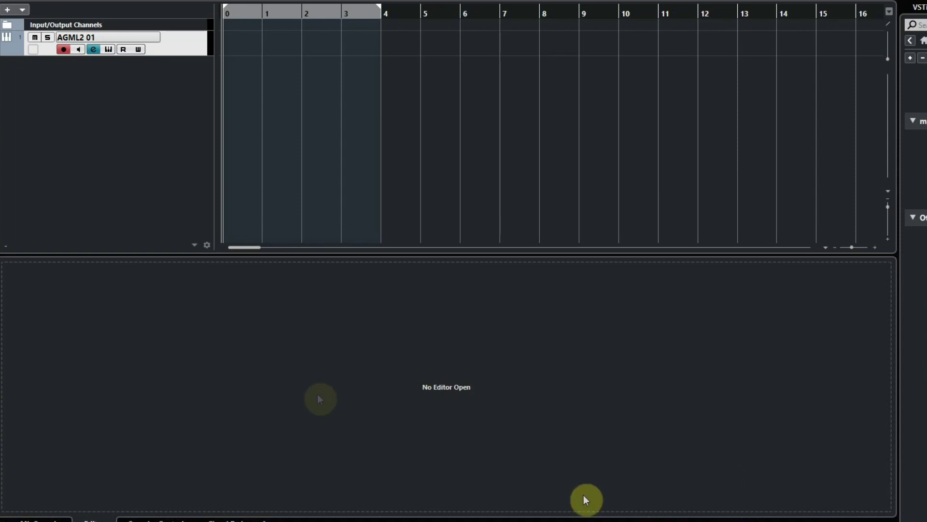
Open AGML2 01's channel settings and filter insert slot 1's plug-in list by 'blu'.
{"action": "left_click", "coordinate": [95, 49]}
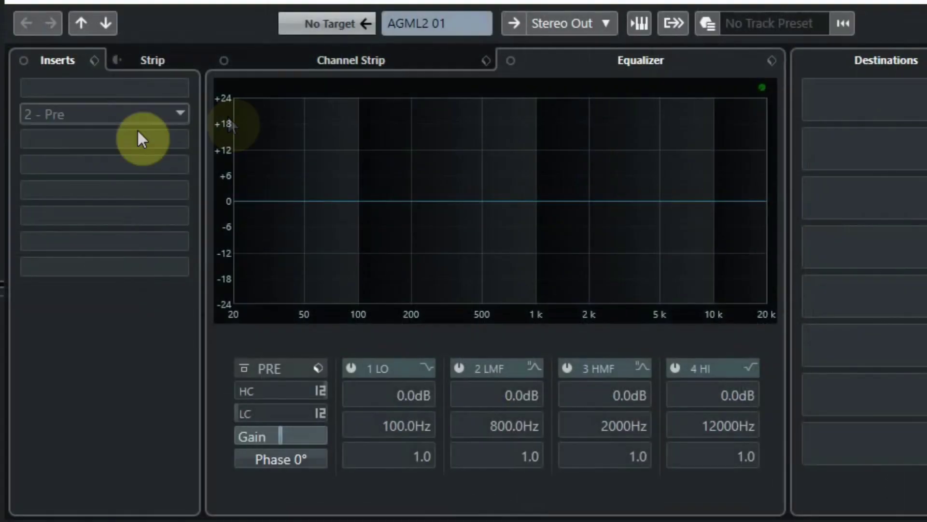
{"action": "left_click", "coordinate": [176, 89]}
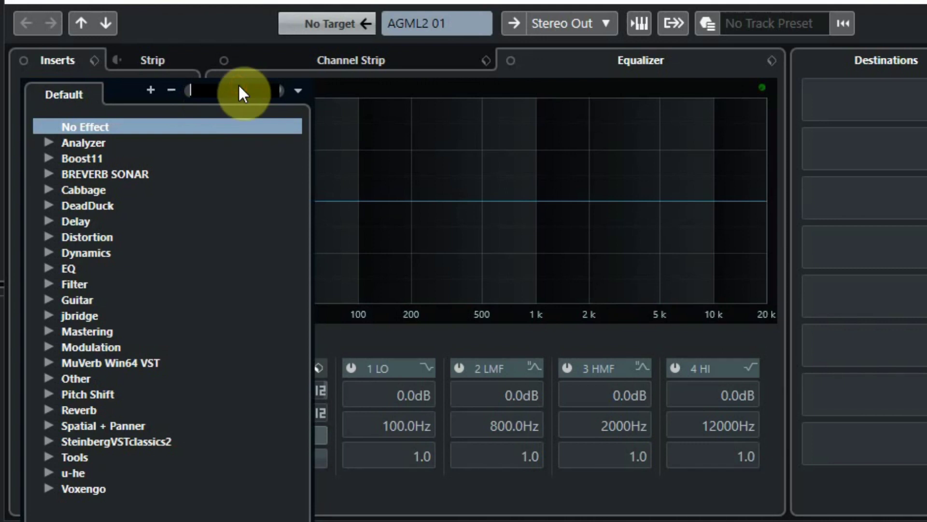
{"action": "type", "text": "blu"}
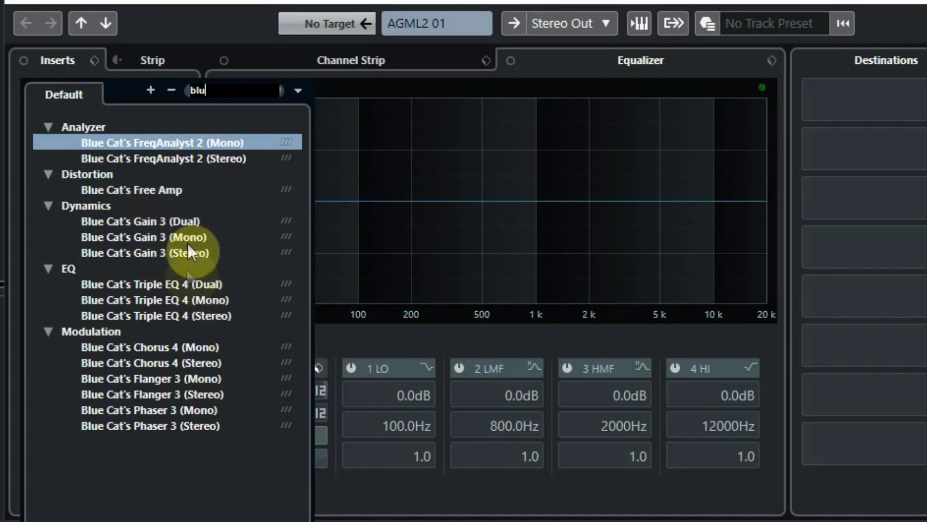
Load Blue Cat's Triple EQ 4 (Dual), cutting one channel ~7.5 dB and boosting the other +8.2 dB near 670-690 Hz.
{"action": "left_click", "coordinate": [182, 285]}
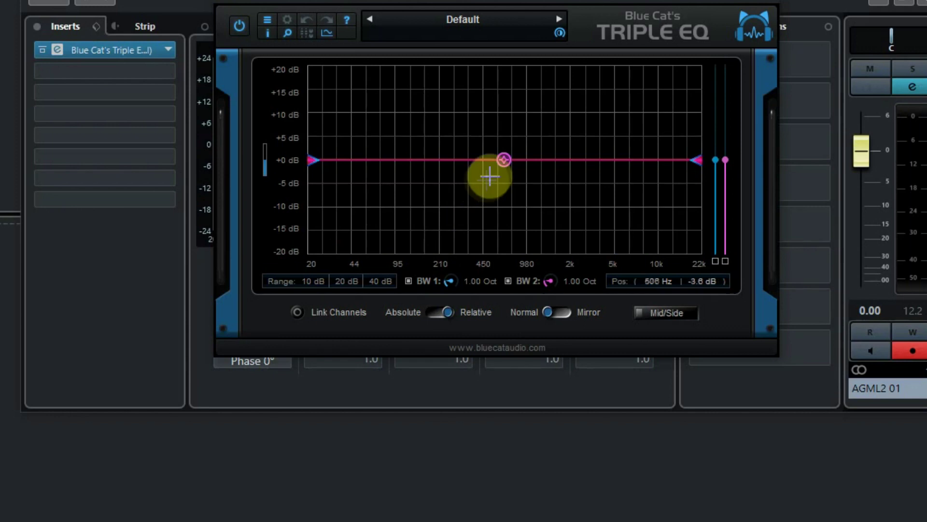
{"action": "left_click_drag", "start_coordinate": [504, 161], "coordinate": [505, 203]}
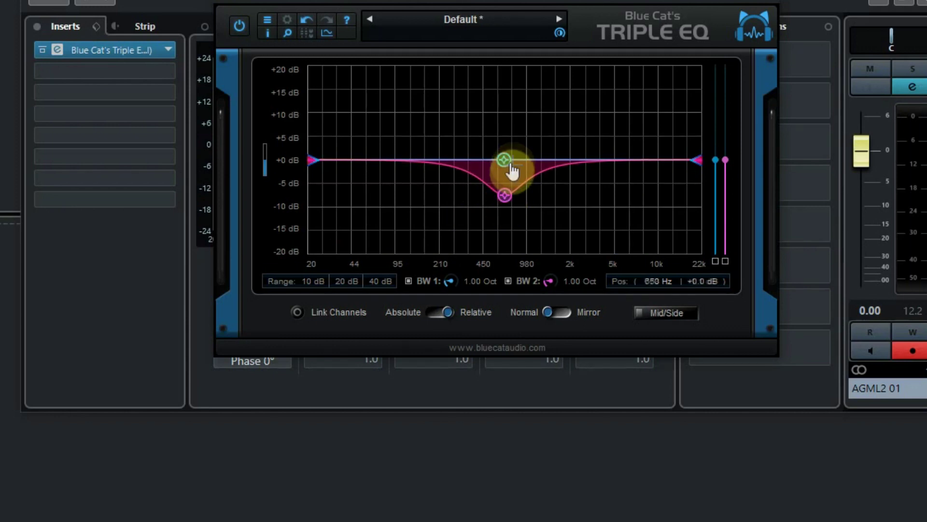
{"action": "left_click_drag", "start_coordinate": [506, 160], "coordinate": [510, 128]}
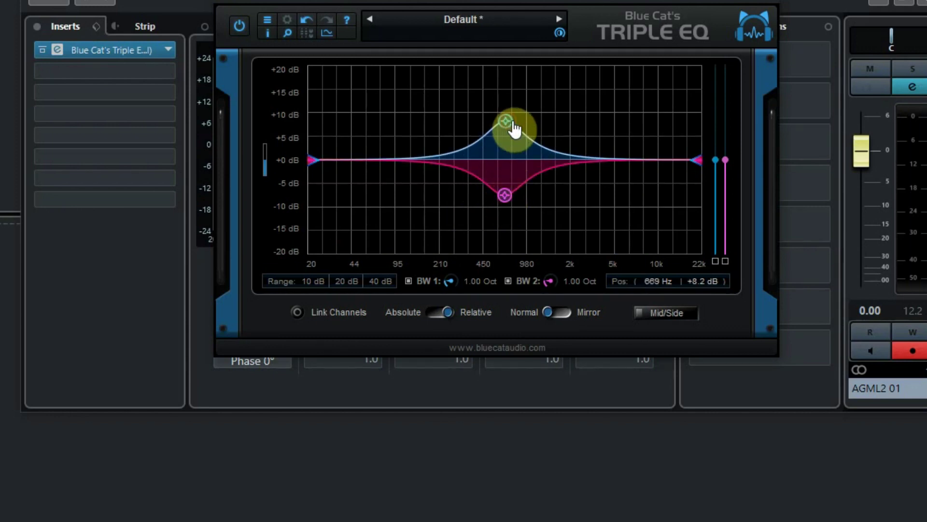
{"action": "left_click", "coordinate": [507, 198]}
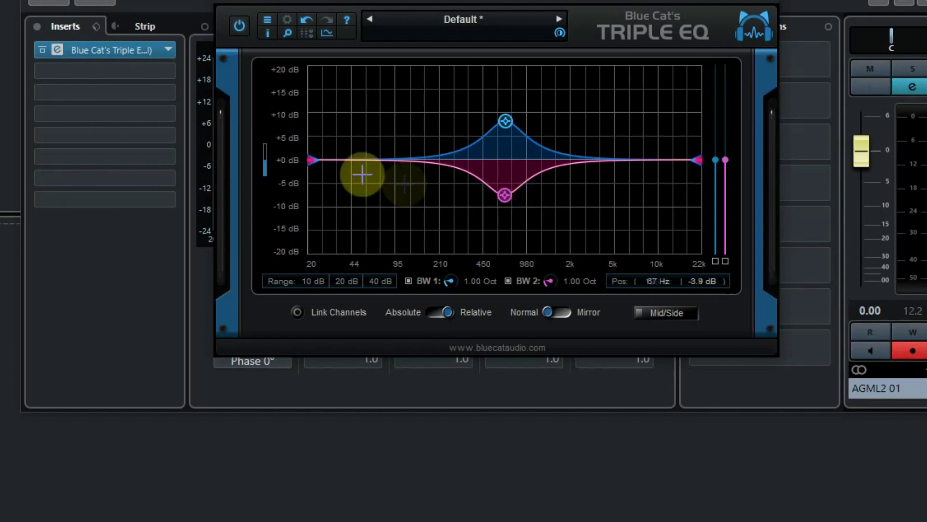
Add low and high shelves to both channels and raise the boost peak to about +10 dB at 0.51 octave.
{"action": "left_click_drag", "start_coordinate": [312, 160], "coordinate": [314, 127]}
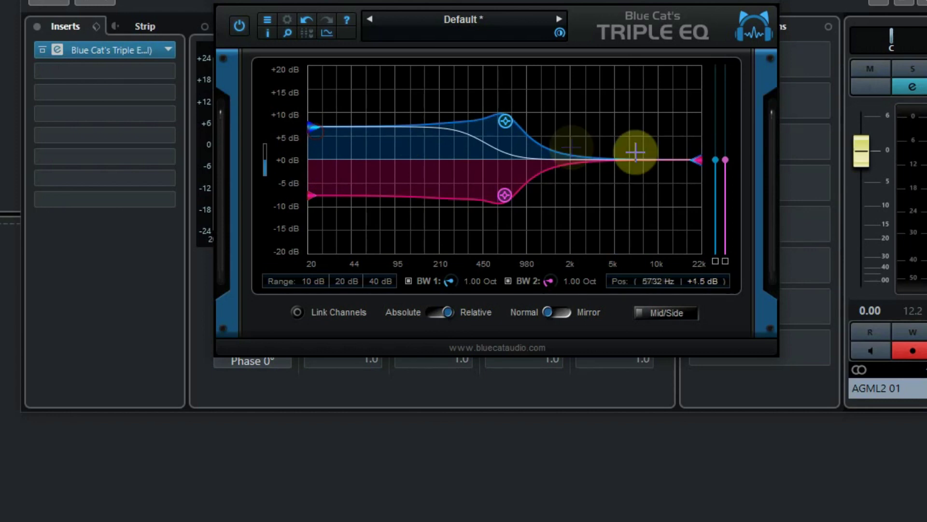
{"action": "left_click_drag", "start_coordinate": [697, 154], "coordinate": [701, 129]}
{"action": "mouse_move", "coordinate": [506, 122]}
{"action": "left_mouse_down"}
{"action": "mouse_move", "coordinate": [582, 89]}
{"action": "mouse_move", "coordinate": [527, 97]}
{"action": "mouse_move", "coordinate": [518, 131]}
{"action": "left_mouse_up"}
{"action": "scroll", "coordinate": [518, 130], "scroll_direction": "down", "scroll_amount": 5}
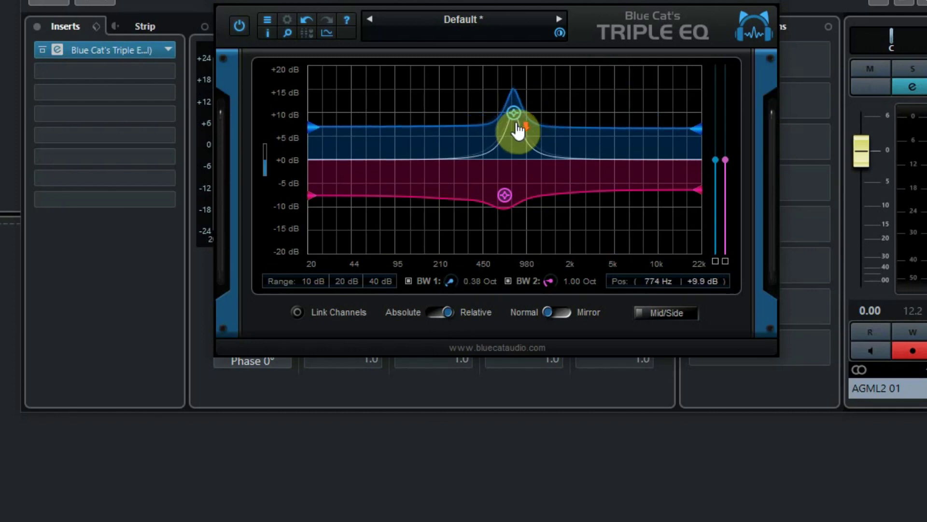
{"action": "scroll", "coordinate": [518, 130], "scroll_direction": "up", "scroll_amount": 2}
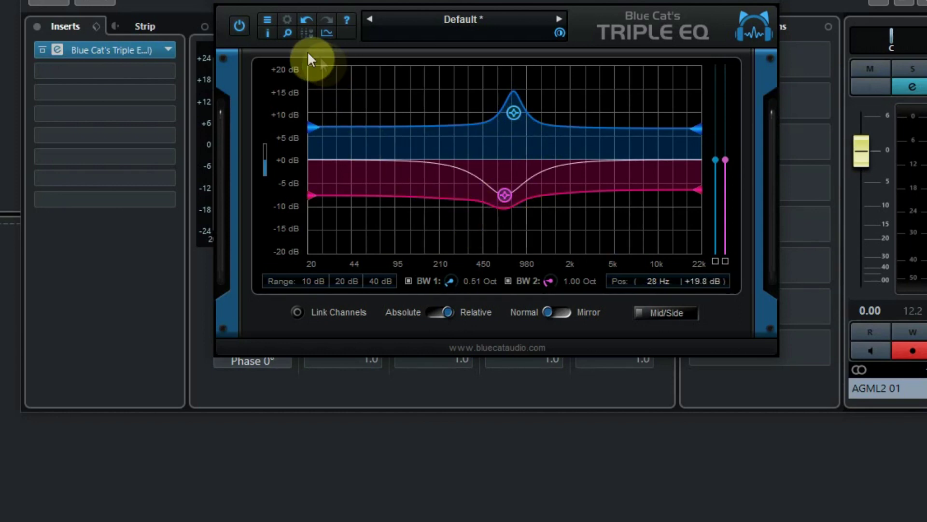
Set Triple EQ Channel 1 Low gain to +10 dB and mid frequency to 497 Hz, then view Factory Presets.
{"action": "left_click", "coordinate": [306, 37]}
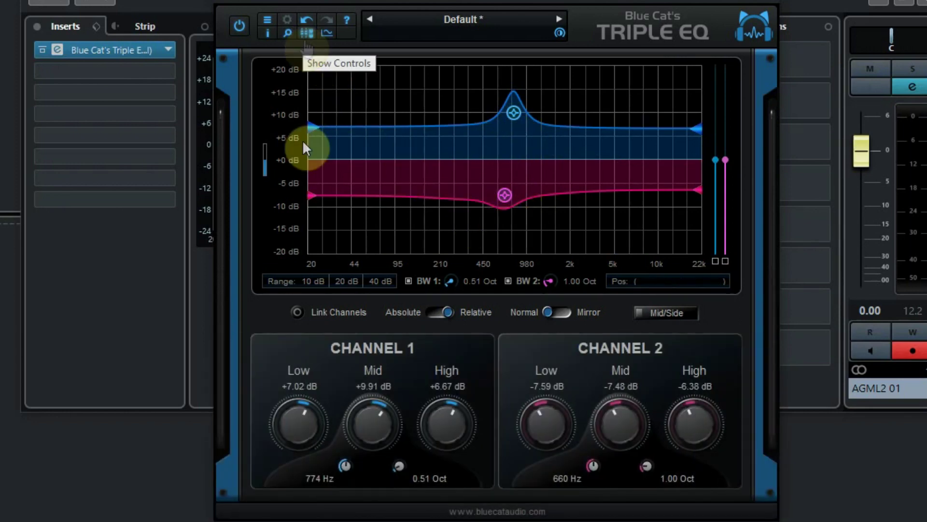
{"action": "left_click_drag", "start_coordinate": [299, 421], "coordinate": [299, 424]}
{"action": "left_click_drag", "start_coordinate": [375, 425], "coordinate": [375, 425]}
{"action": "left_click_drag", "start_coordinate": [347, 473], "coordinate": [398, 473]}
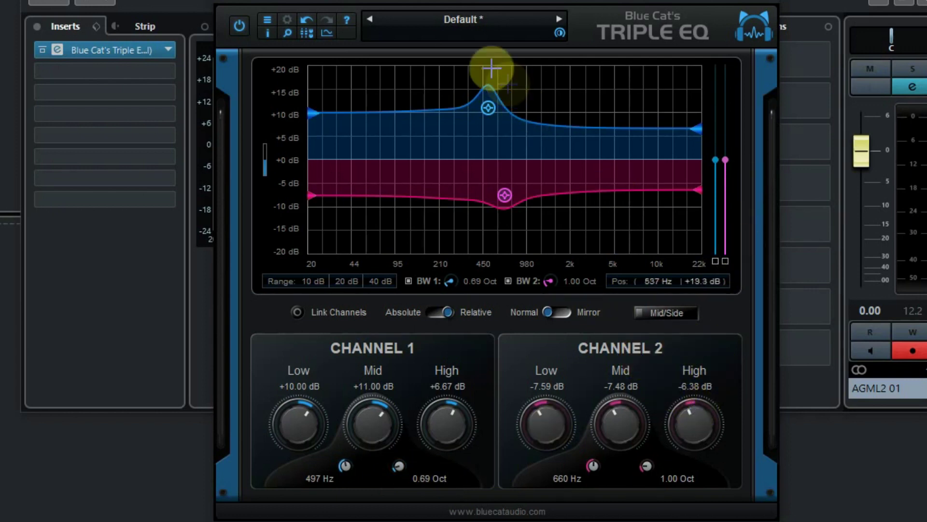
{"action": "left_click", "coordinate": [477, 21]}
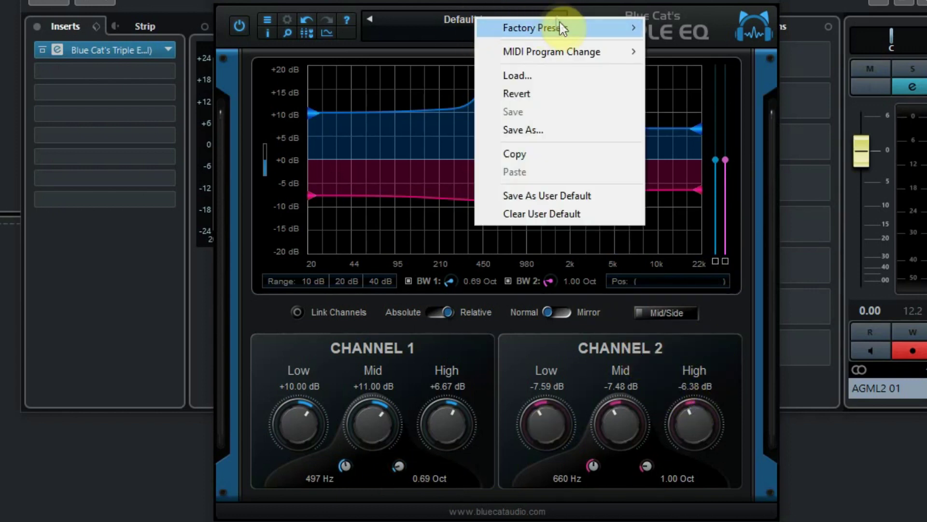
{"action": "mouse_move", "coordinate": [531, 28]}
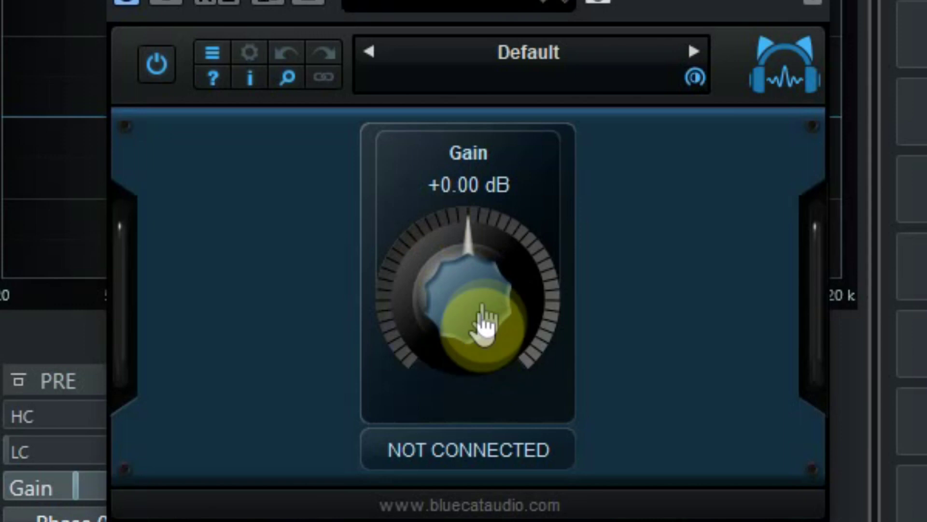
Link Blue Cat's Gain to group A and settle its gain at -7.00 dB.
{"action": "left_click_drag", "start_coordinate": [481, 309], "coordinate": [477, 338]}
{"action": "left_click", "coordinate": [319, 80]}
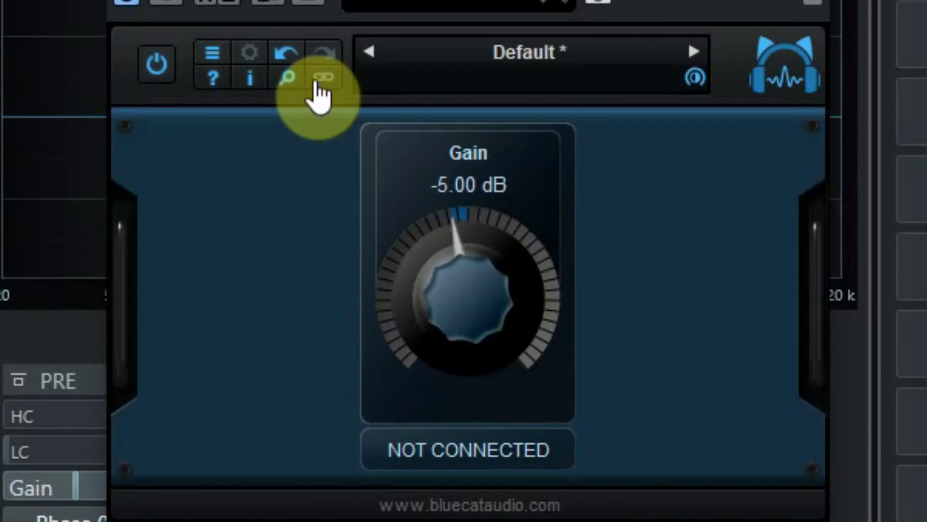
{"action": "left_click", "coordinate": [546, 236]}
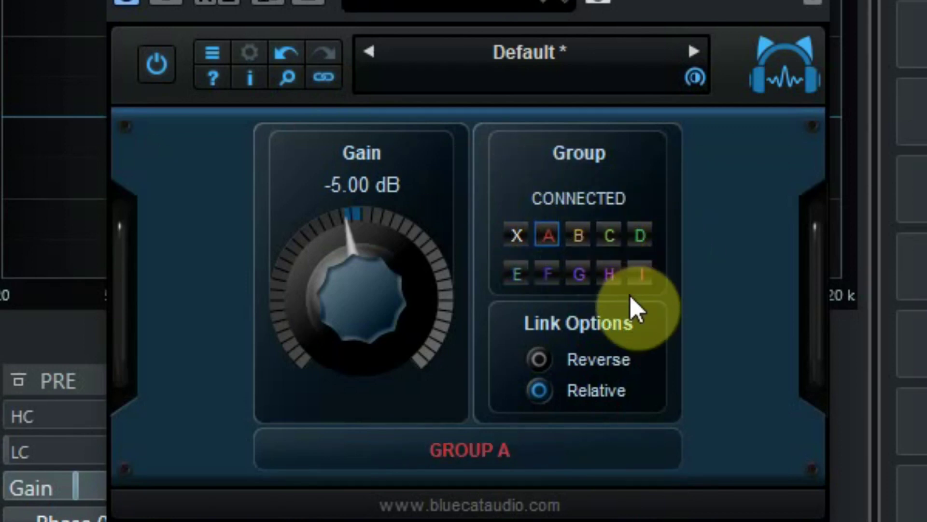
{"action": "mouse_move", "coordinate": [413, 309]}
{"action": "left_mouse_down"}
{"action": "mouse_move", "coordinate": [381, 305]}
{"action": "mouse_move", "coordinate": [364, 238]}
{"action": "mouse_move", "coordinate": [377, 329]}
{"action": "mouse_move", "coordinate": [372, 320]}
{"action": "left_mouse_up"}
{"action": "left_click", "coordinate": [561, 370]}
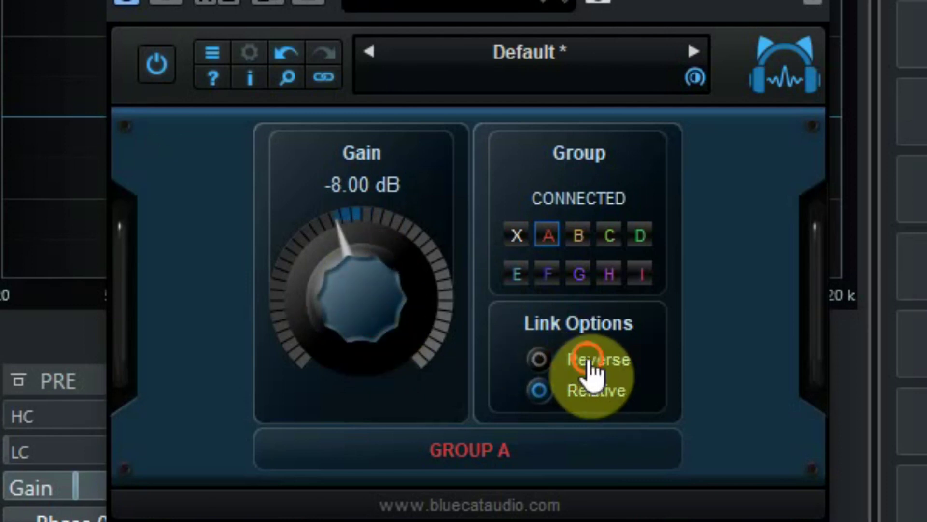
{"action": "mouse_move", "coordinate": [363, 321]}
{"action": "left_mouse_down"}
{"action": "mouse_move", "coordinate": [356, 213]}
{"action": "mouse_move", "coordinate": [365, 311]}
{"action": "mouse_move", "coordinate": [357, 356]}
{"action": "mouse_move", "coordinate": [368, 306]}
{"action": "mouse_move", "coordinate": [375, 310]}
{"action": "left_mouse_up"}
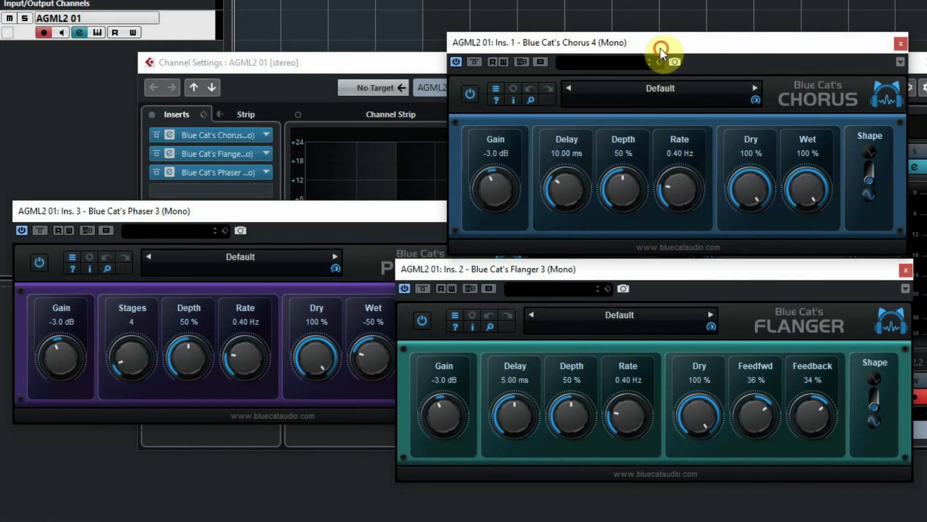
{"action": "left_click_drag", "start_coordinate": [775, 52], "coordinate": [584, 47]}
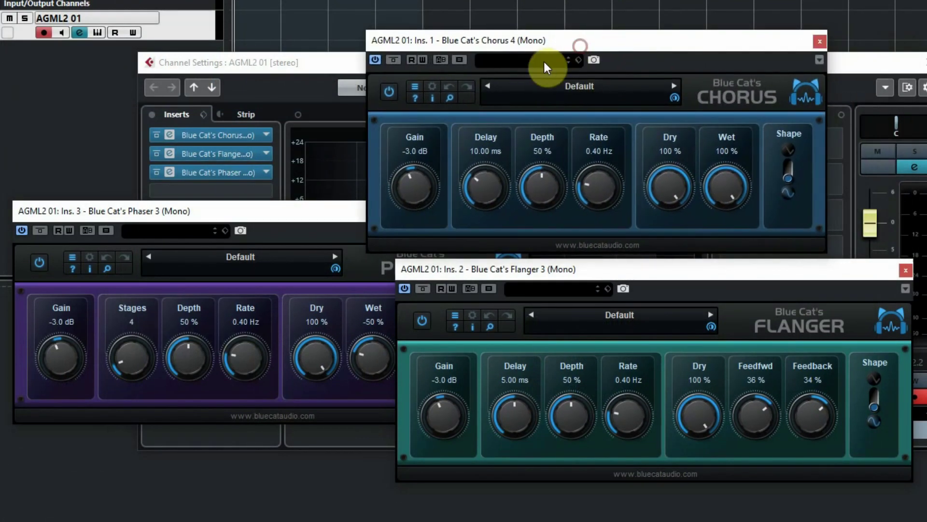
{"action": "left_click", "coordinate": [543, 60]}
{"action": "left_click", "coordinate": [656, 38]}
{"action": "left_click", "coordinate": [576, 93]}
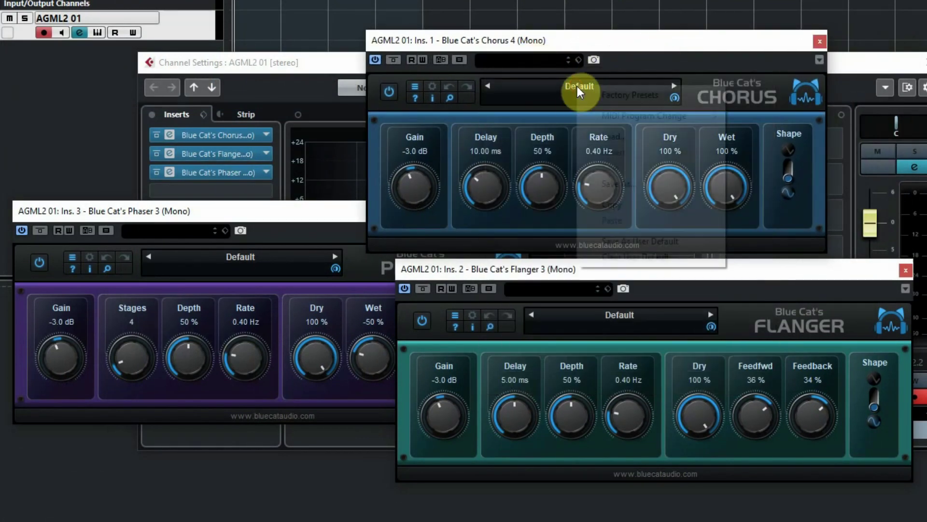
{"action": "mouse_move", "coordinate": [638, 94]}
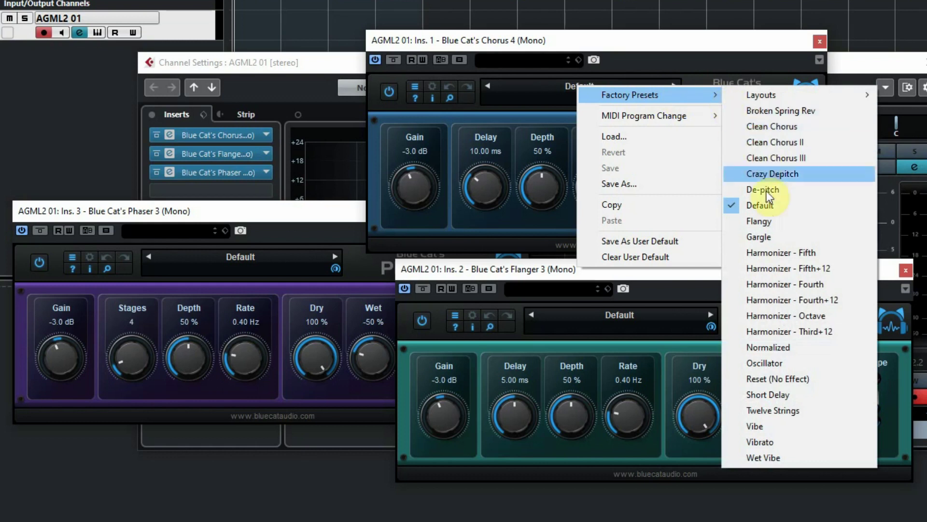
{"action": "left_click", "coordinate": [803, 211]}
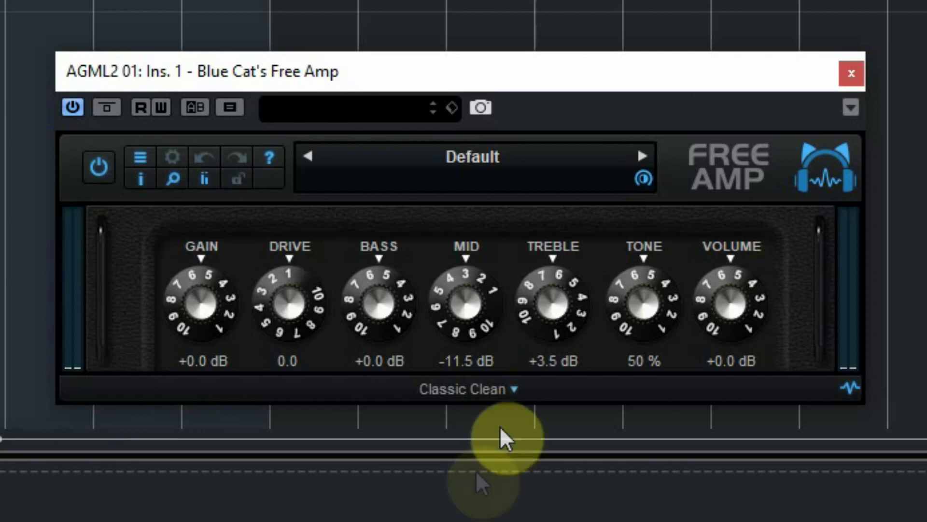
Switch the Free Amp model to Classic Drive, then to Modern Drive.
{"action": "left_click", "coordinate": [495, 390]}
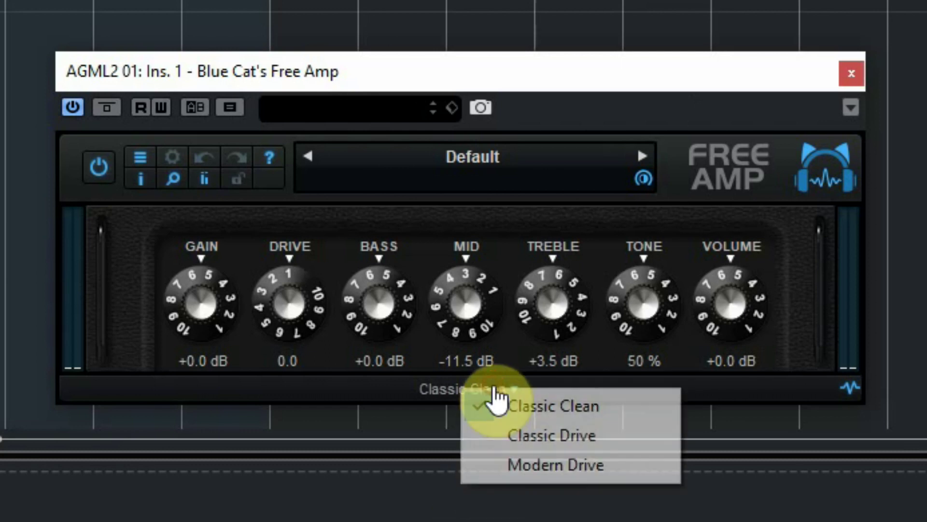
{"action": "left_click", "coordinate": [560, 437]}
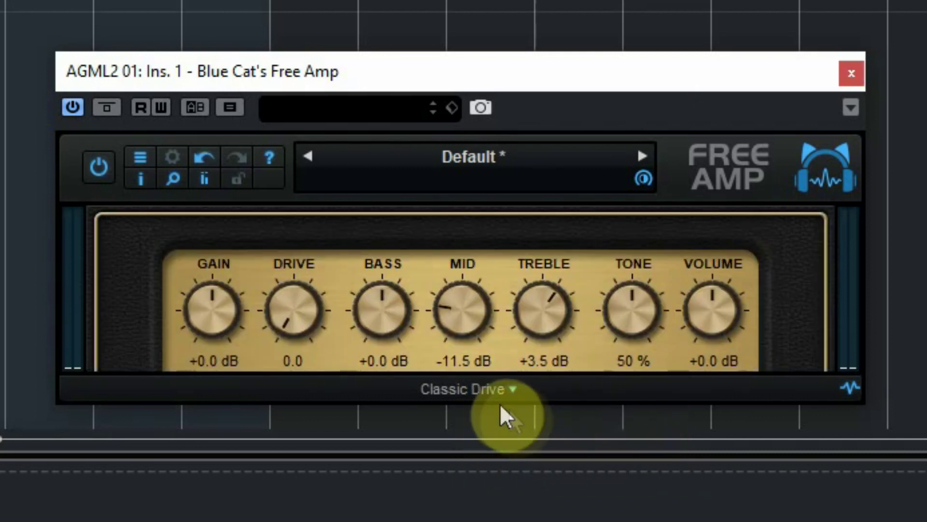
{"action": "left_click", "coordinate": [498, 391]}
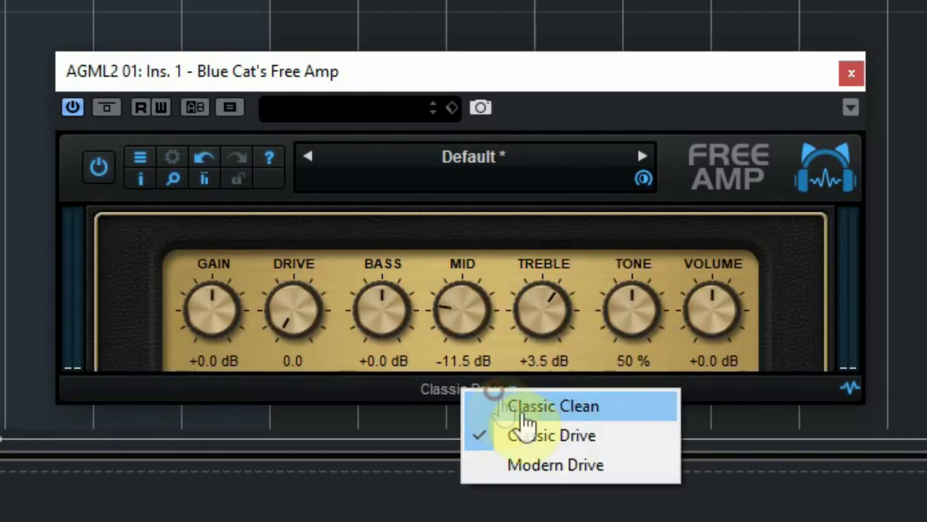
{"action": "left_click", "coordinate": [555, 465]}
Browse the Free Amp factory presets and dismiss the menu without loading one.
{"action": "left_click", "coordinate": [479, 156]}
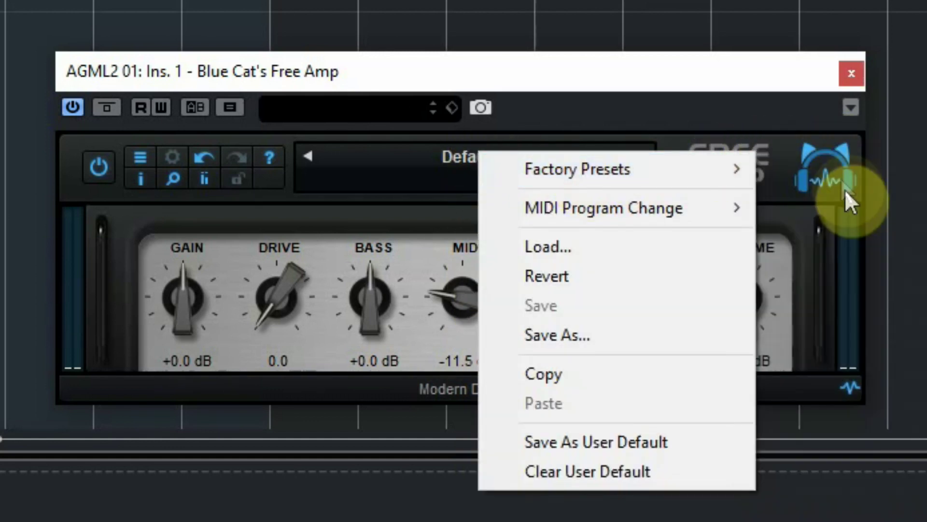
{"action": "mouse_move", "coordinate": [707, 167]}
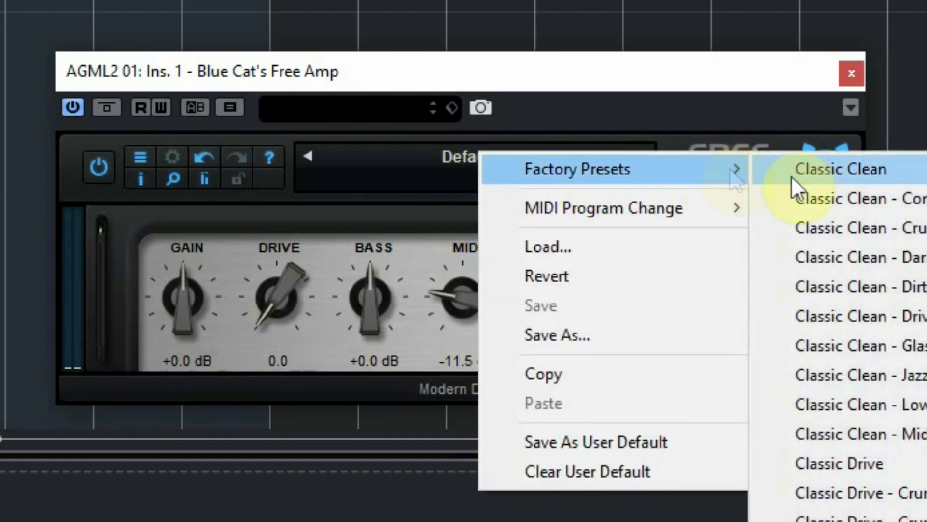
{"action": "left_click", "coordinate": [885, 430]}
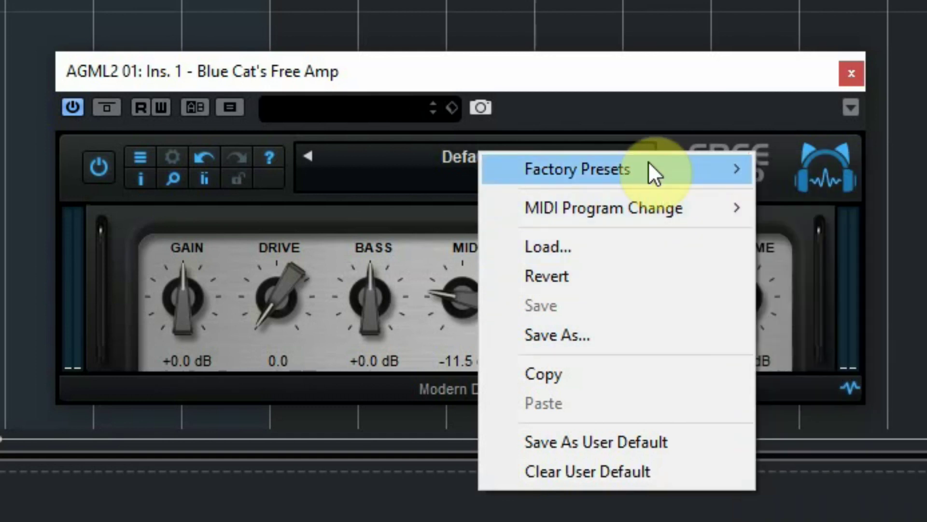
{"action": "mouse_move", "coordinate": [650, 164]}
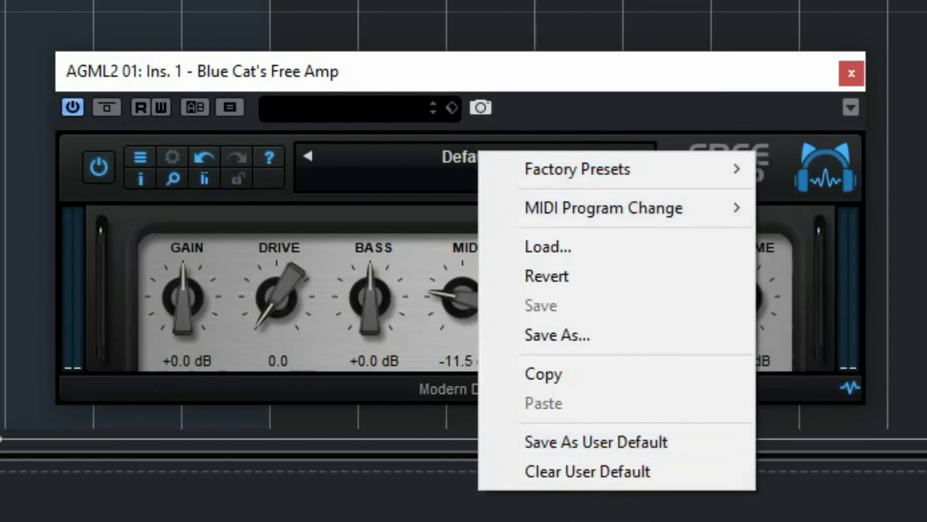
{"action": "key", "text": "Escape"}
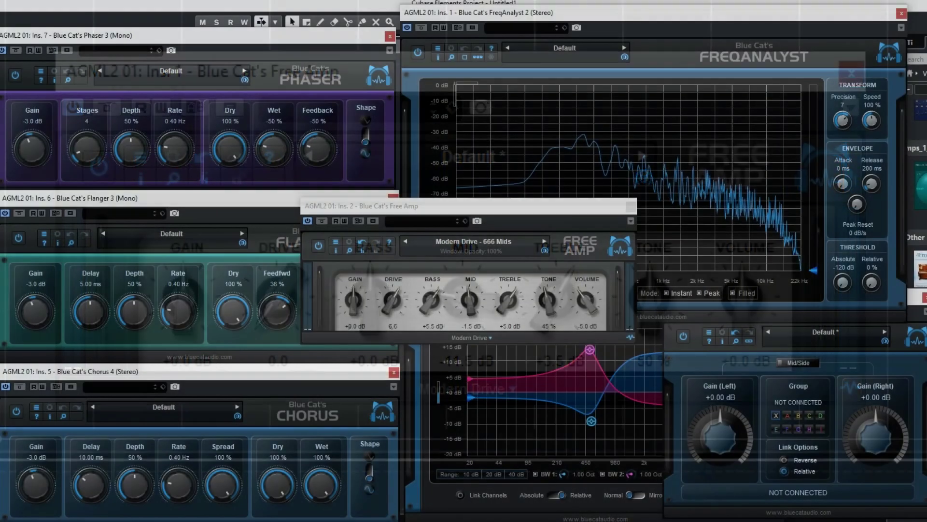